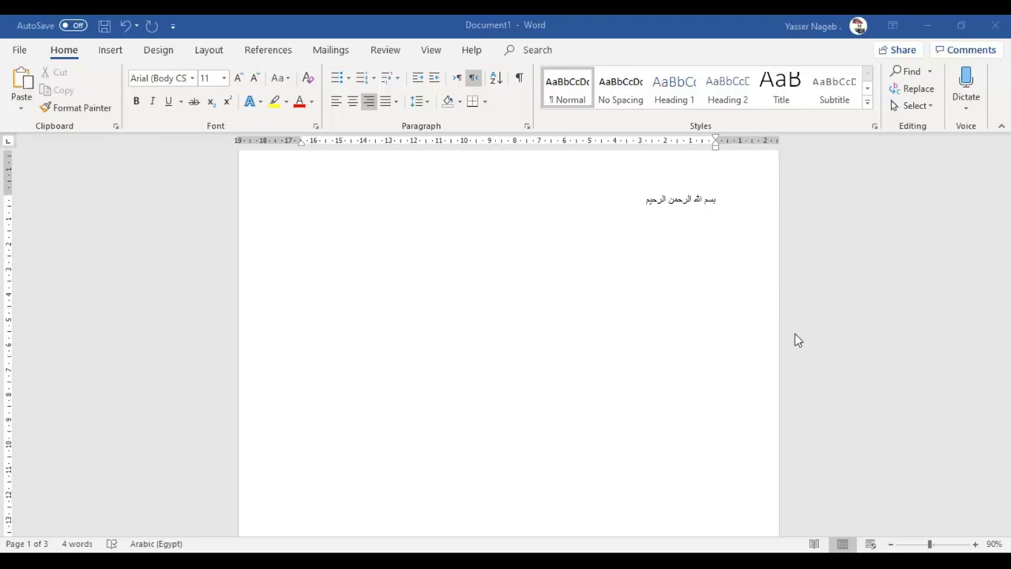
Step: Apply the CONFIDENTIAL 1 diagonal watermark and scroll through the pages to check it
left_click(159, 51)
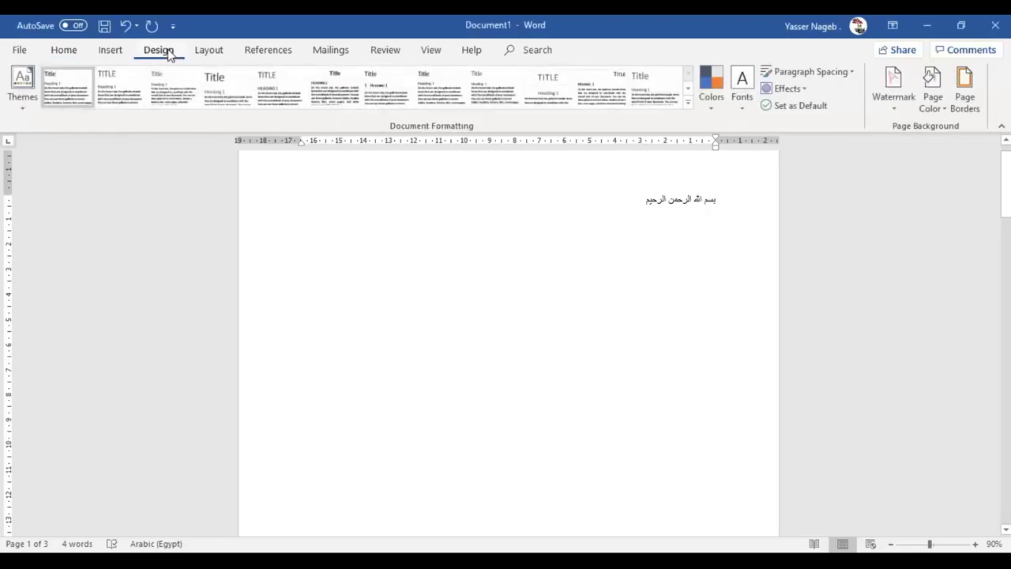
left_click(902, 102)
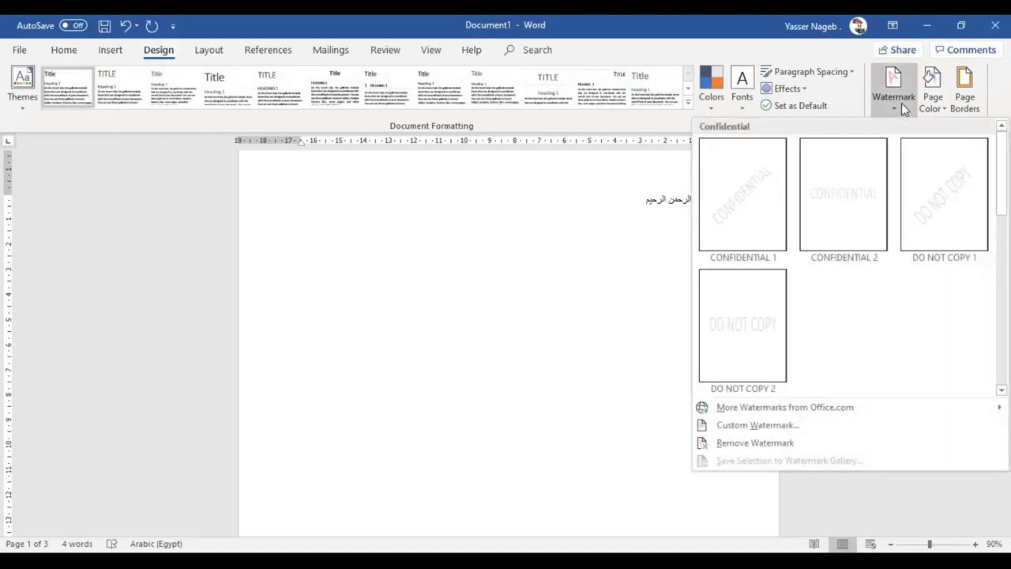
left_click(765, 210)
scroll(440, 242, "down", 3)
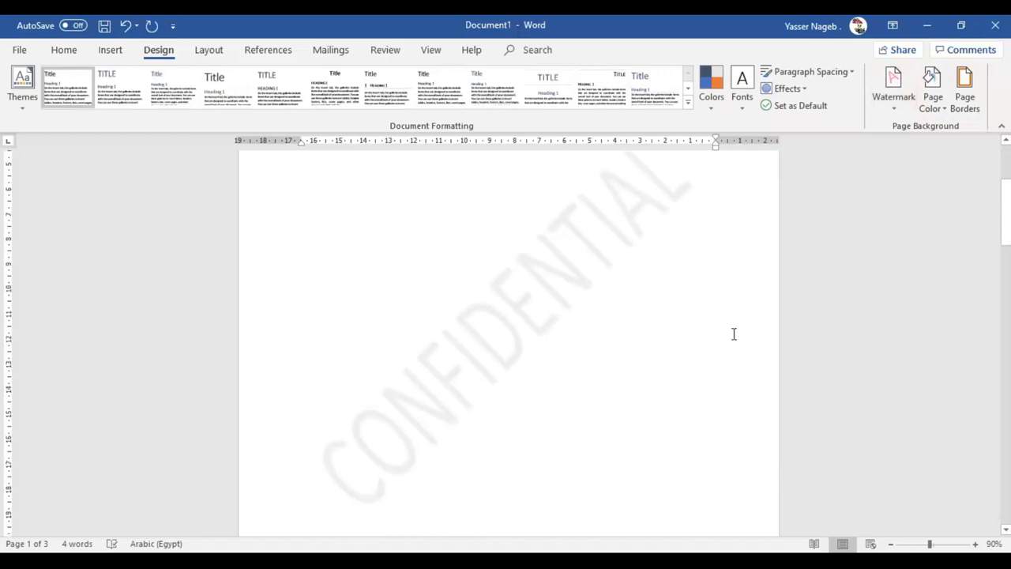
scroll(416, 393, "down", 1)
scroll(528, 402, "down", 5)
scroll(528, 402, "down", 10)
scroll(529, 376, "down", 5)
scroll(529, 374, "down", 5)
scroll(619, 427, "up", 3)
Step: Type and erase stray Arabic text at page 3's top, then reopen the watermark gallery
left_click(635, 440)
type("البتيريرف فـم")
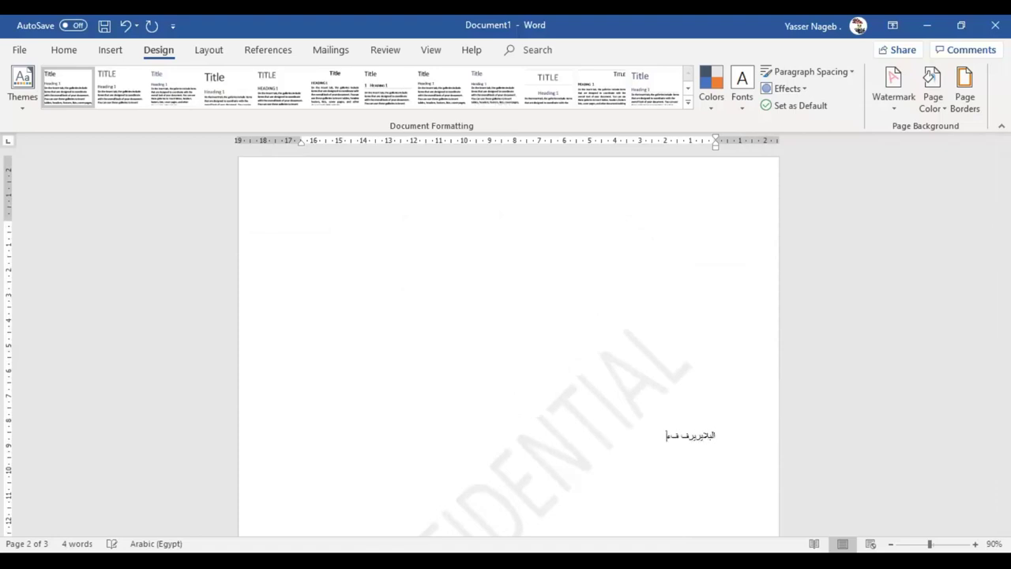
type("ه عفعفق ذغ")
key("BackSpace")
key("BackSpace")
key("BackSpace")
key("BackSpace")
key("BackSpace")
key("BackSpace")
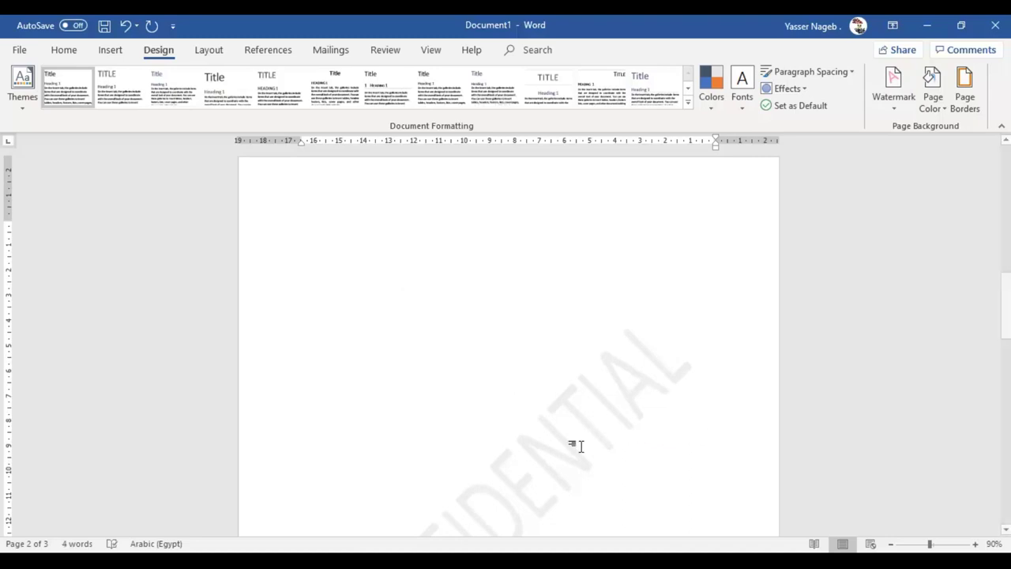
left_click(882, 102)
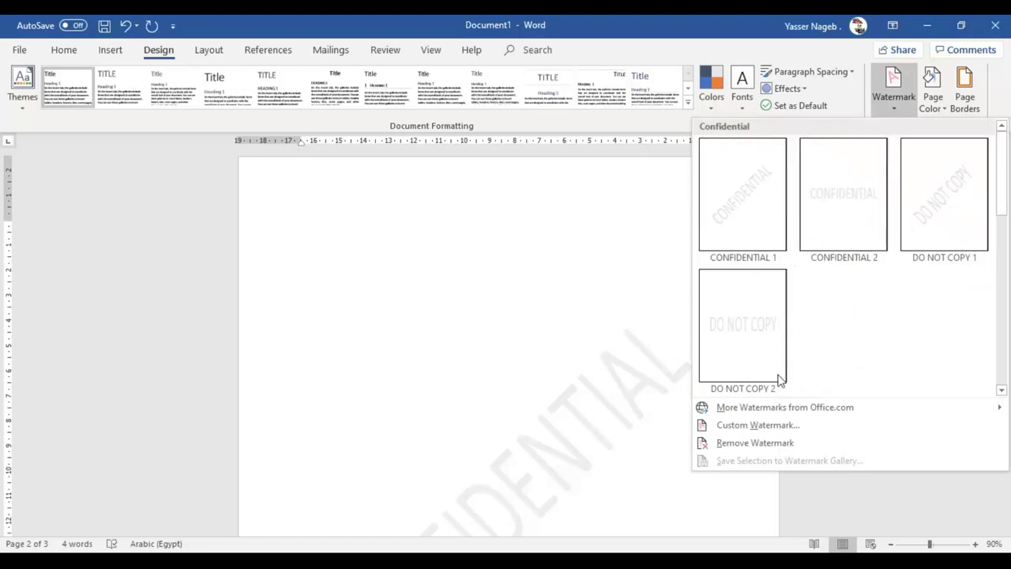
Step: In Custom Watermark, set the language to Arabic (Egypt) and clear the existing watermark text
left_click(780, 428)
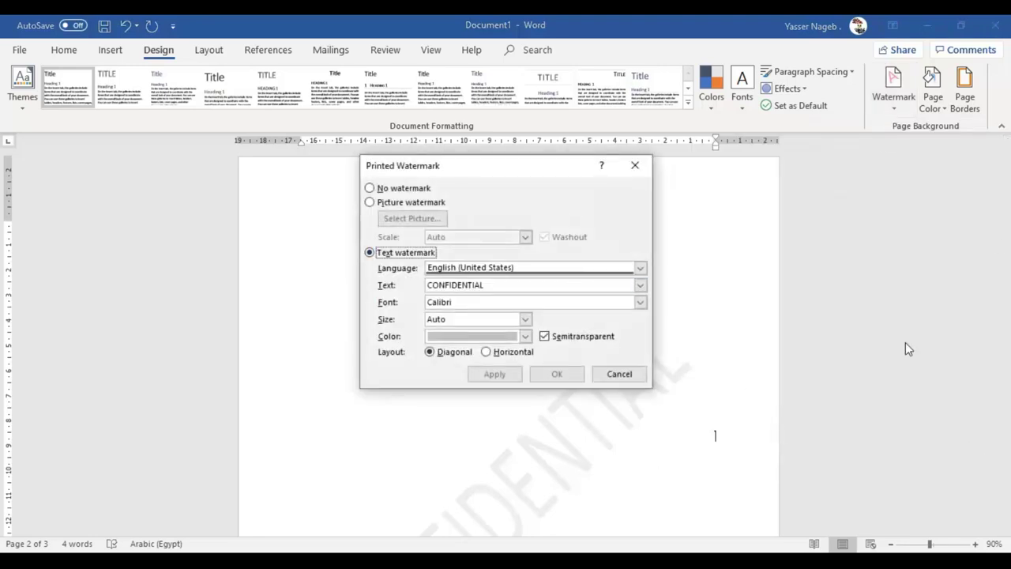
left_click(525, 273)
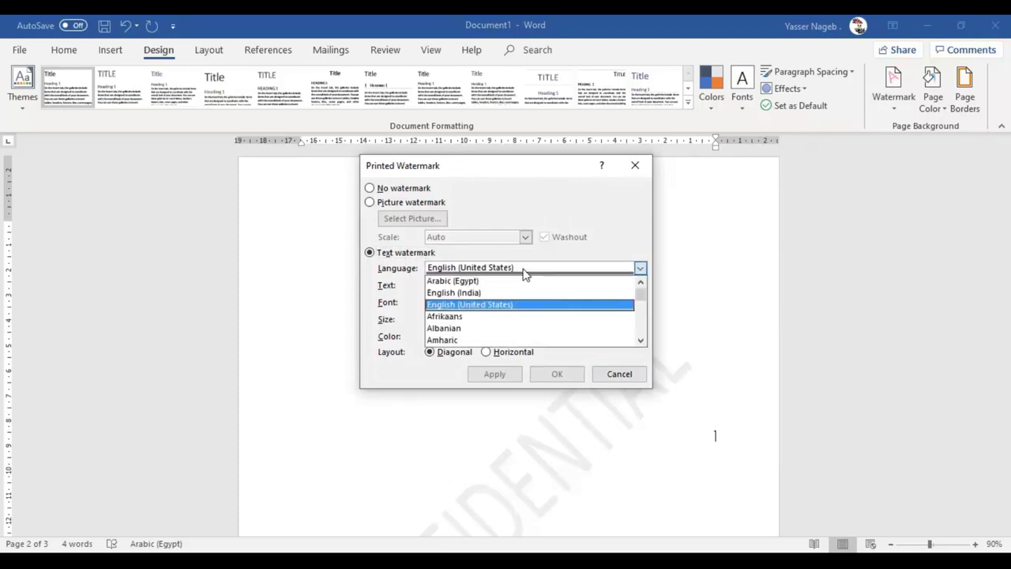
left_click(478, 281)
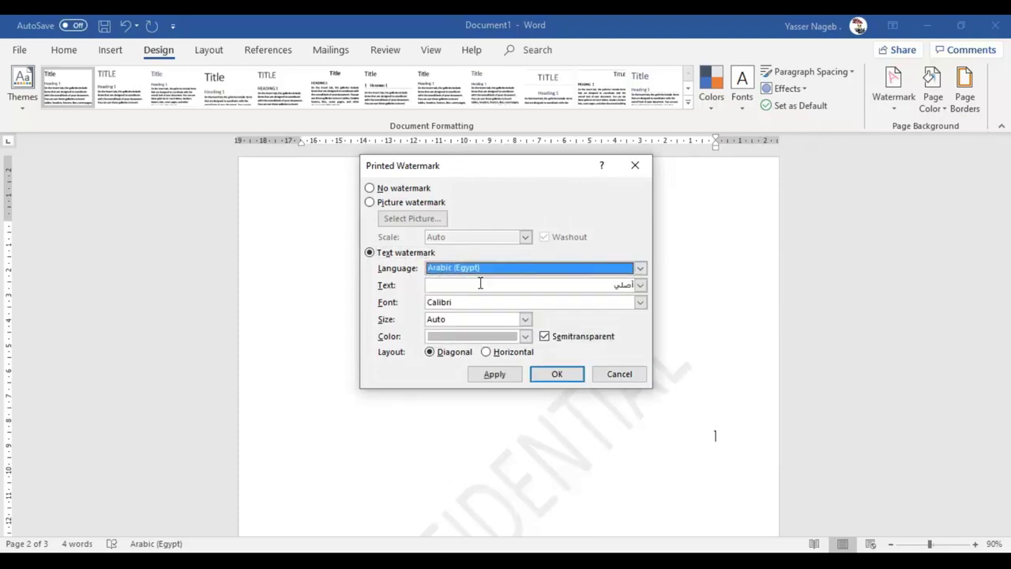
left_click(443, 286)
double_click(443, 285)
key("BackSpace")
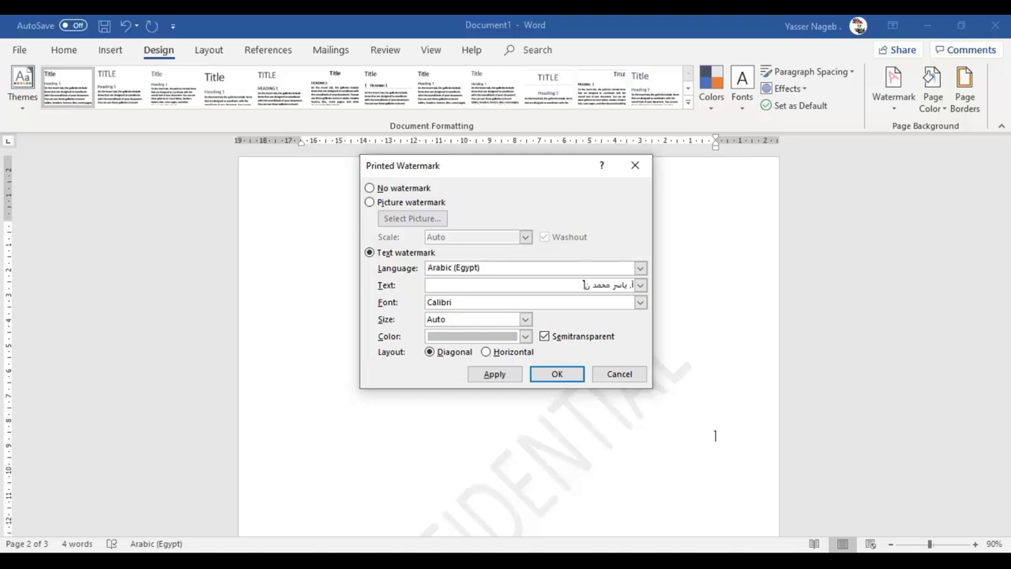
Step: Set the watermark font to DecoType Naskh, keep the Diagonal layout, and apply it
left_click(598, 304)
double_click(606, 302)
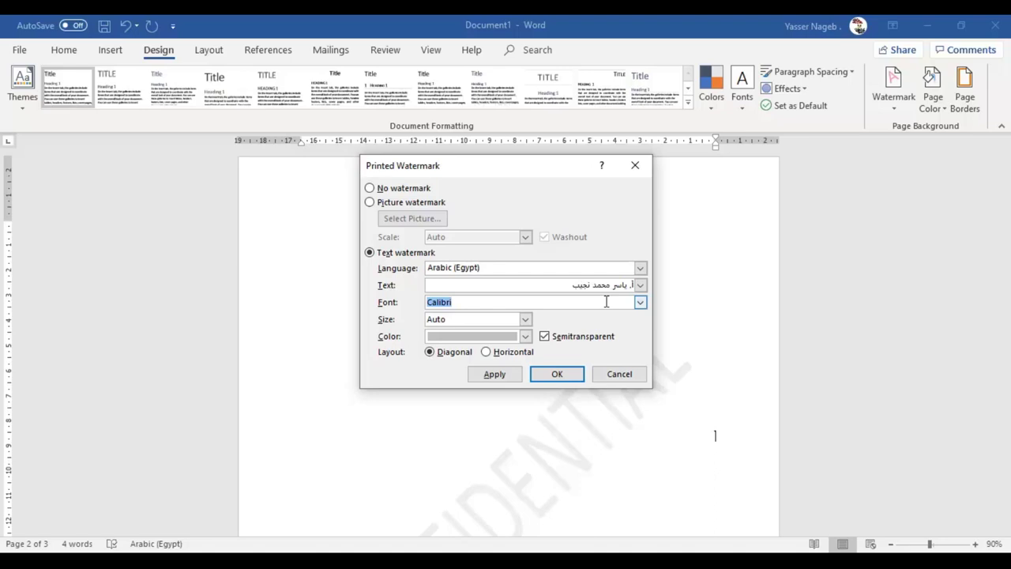
type("d")
left_click(641, 303)
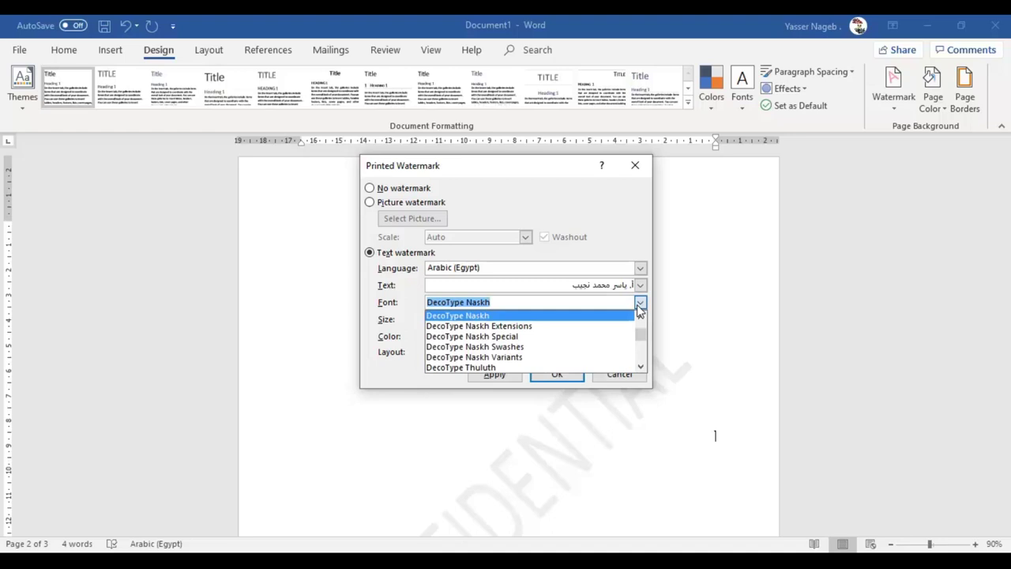
left_click(548, 301)
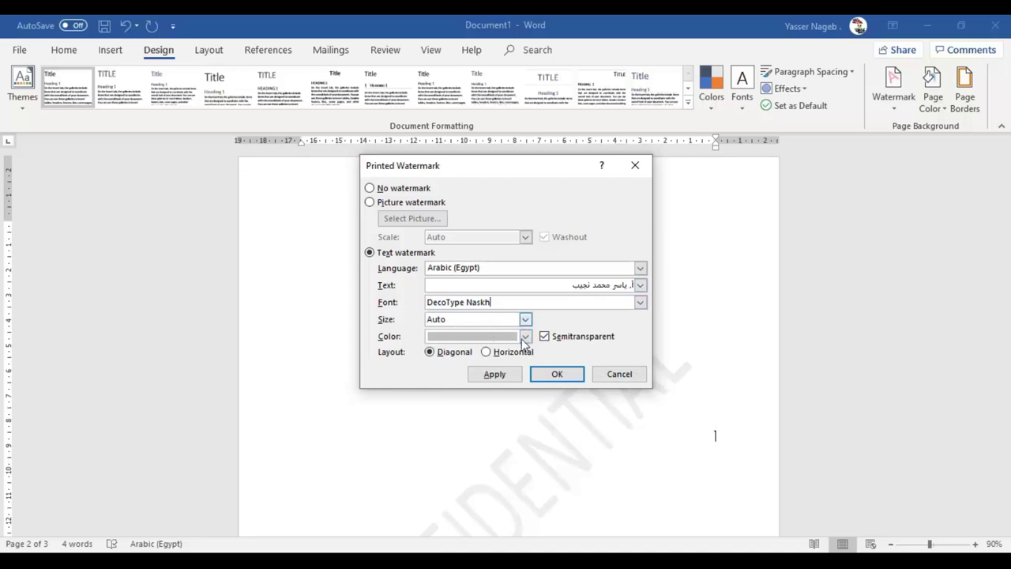
left_click(486, 353)
left_click(431, 352)
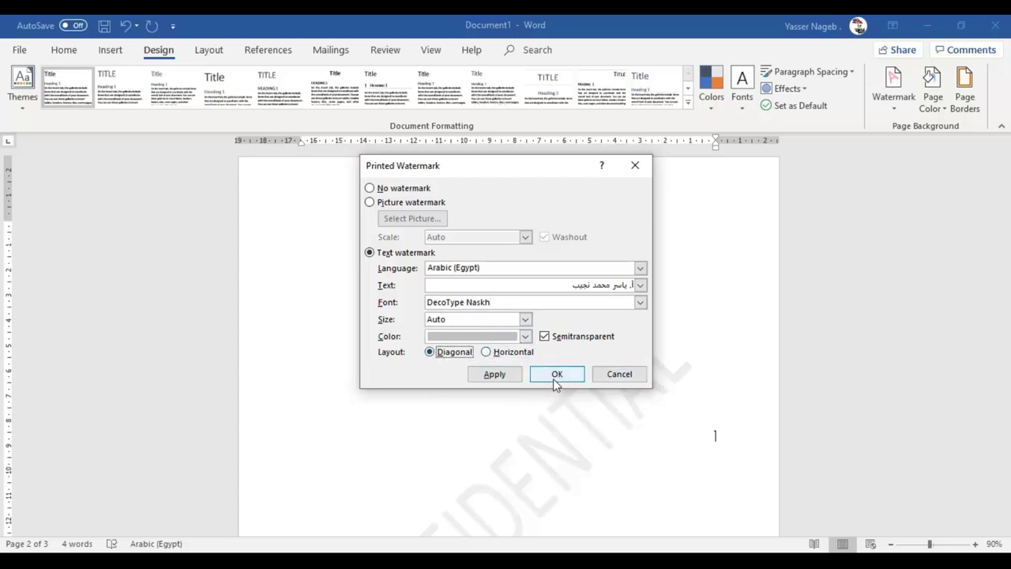
left_click(495, 374)
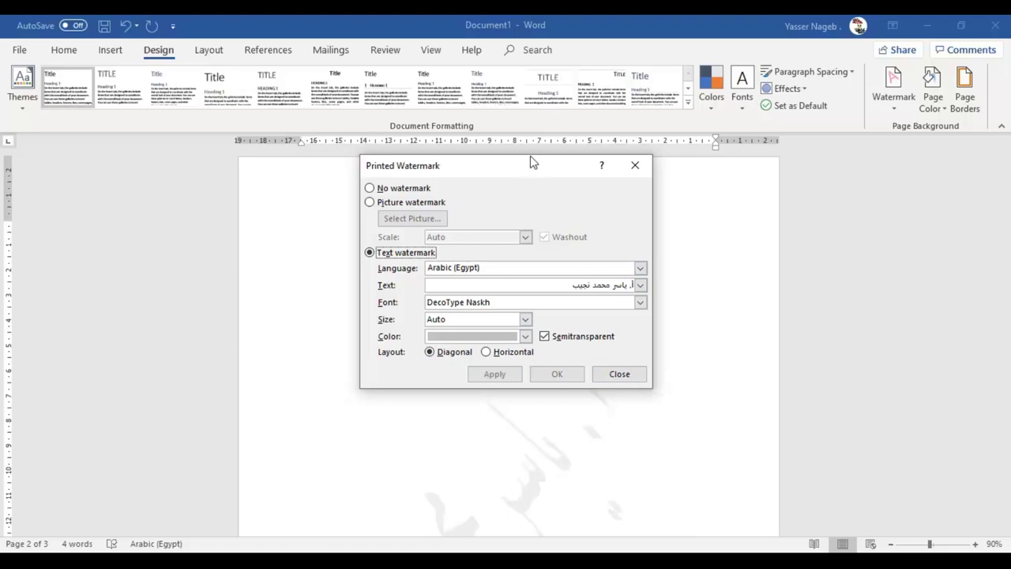
Step: Close the watermark dialog, zoom out to 70%, and reopen the watermark gallery
left_click_drag(523, 166, 245, 167)
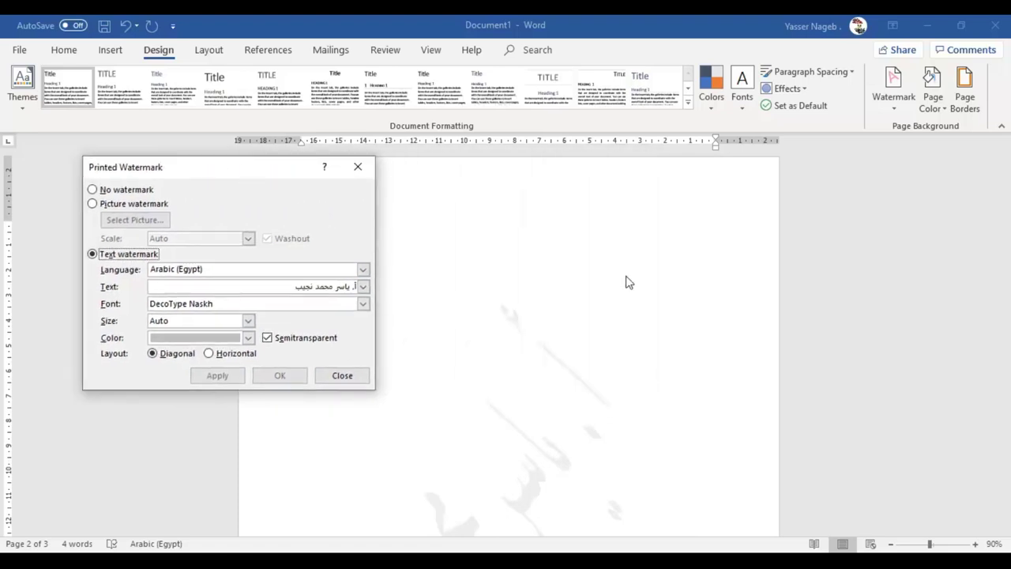
left_click(359, 168)
left_click(890, 544)
left_click(890, 545)
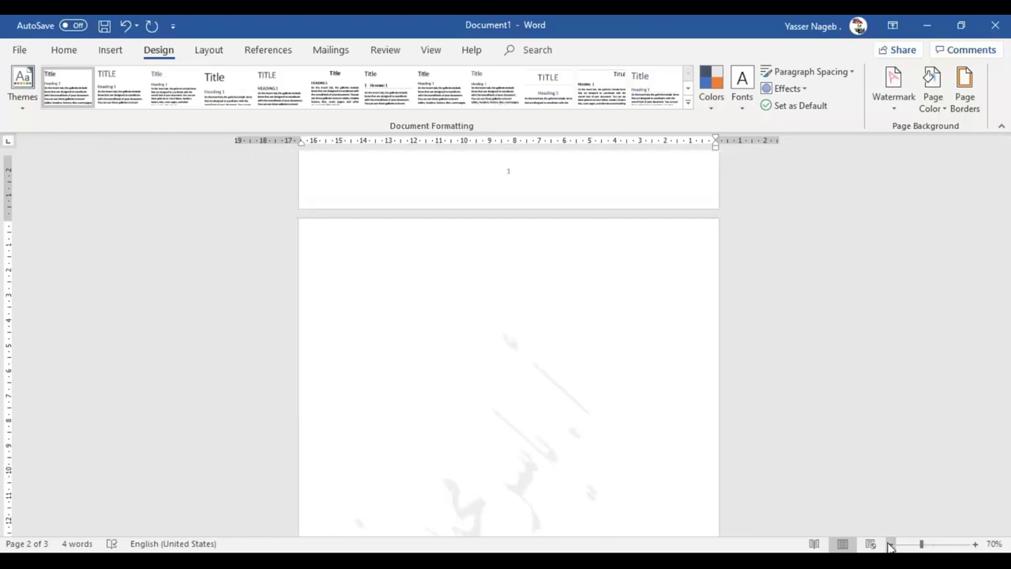
scroll(610, 425, "down", 3)
scroll(610, 426, "up", 5)
scroll(609, 426, "up", 5)
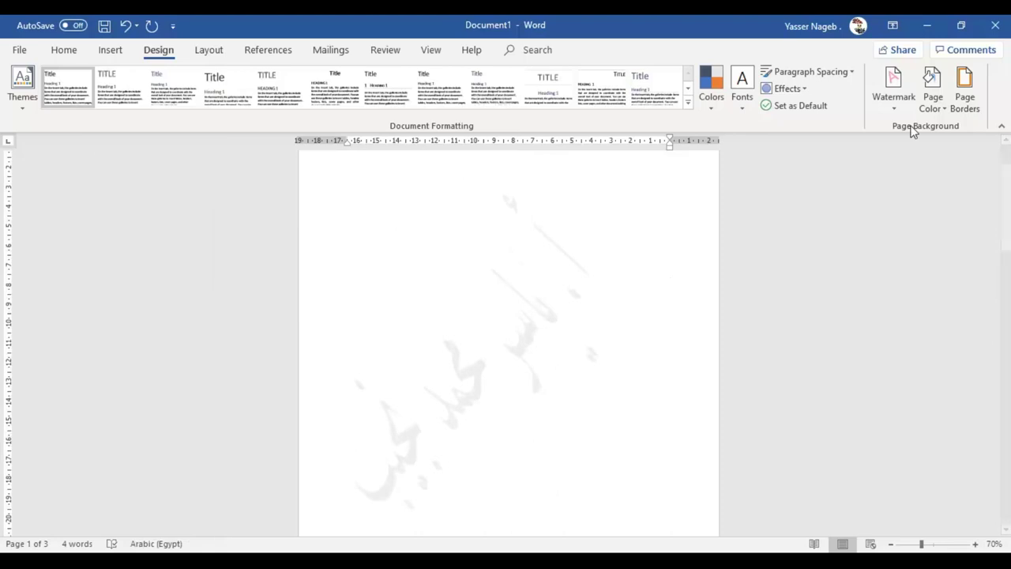
left_click(894, 103)
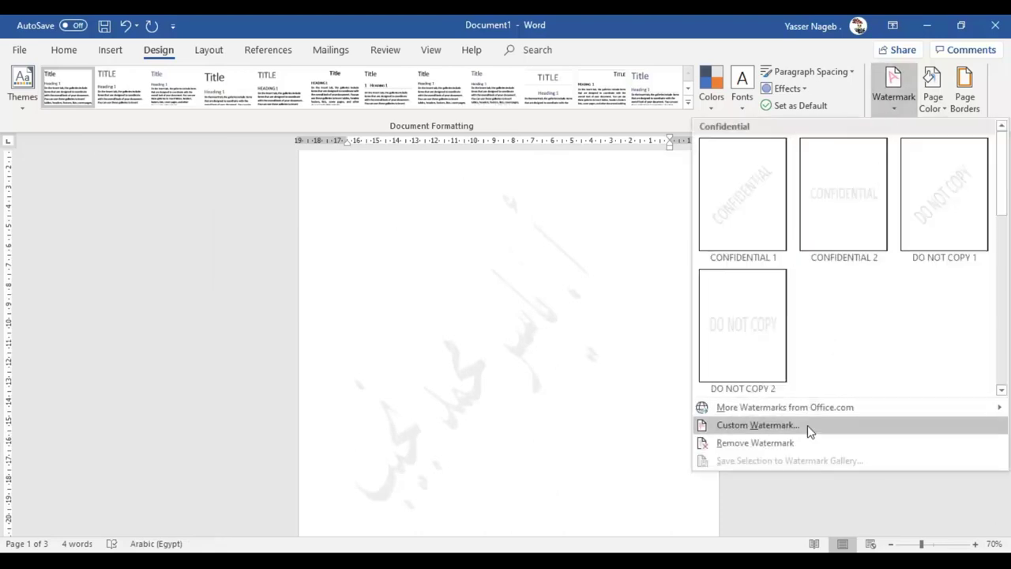
Step: Set the custom text watermark size to 120 and apply it
left_click(807, 425)
left_click_drag(185, 166, 151, 164)
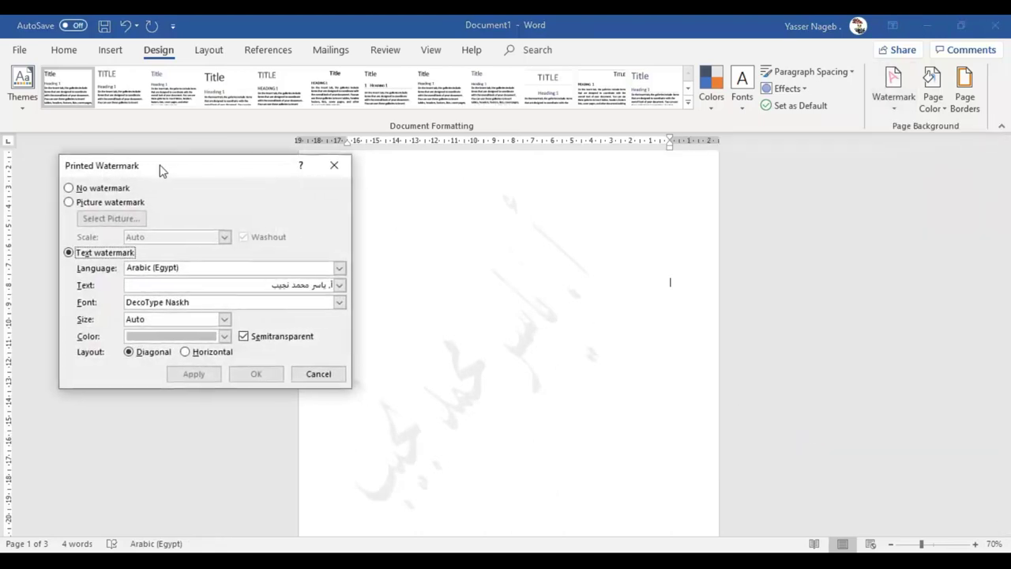
left_click(214, 319)
scroll(166, 363, "down", 5)
scroll(166, 369, "down", 3)
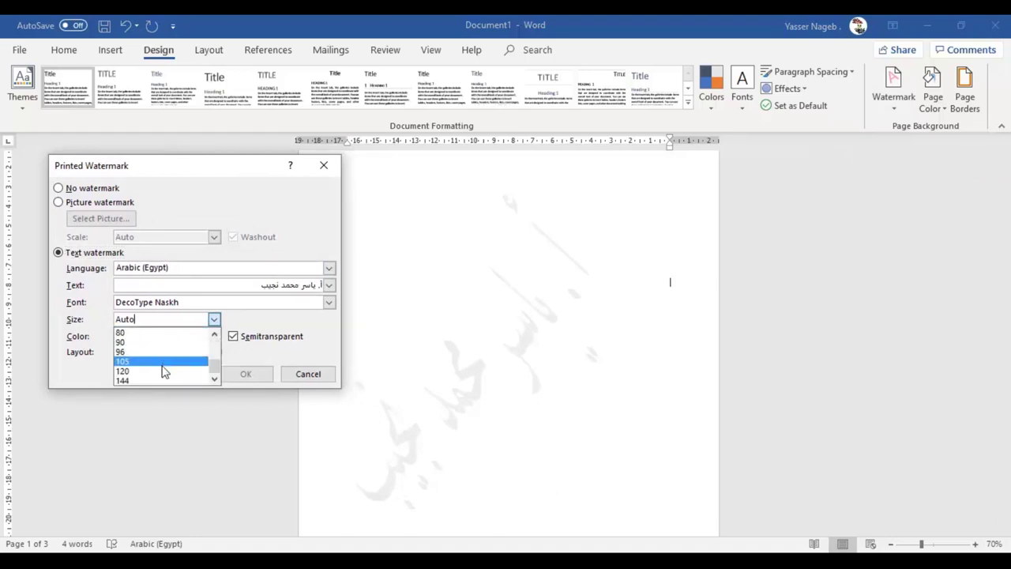
left_click(164, 370)
left_click(179, 375)
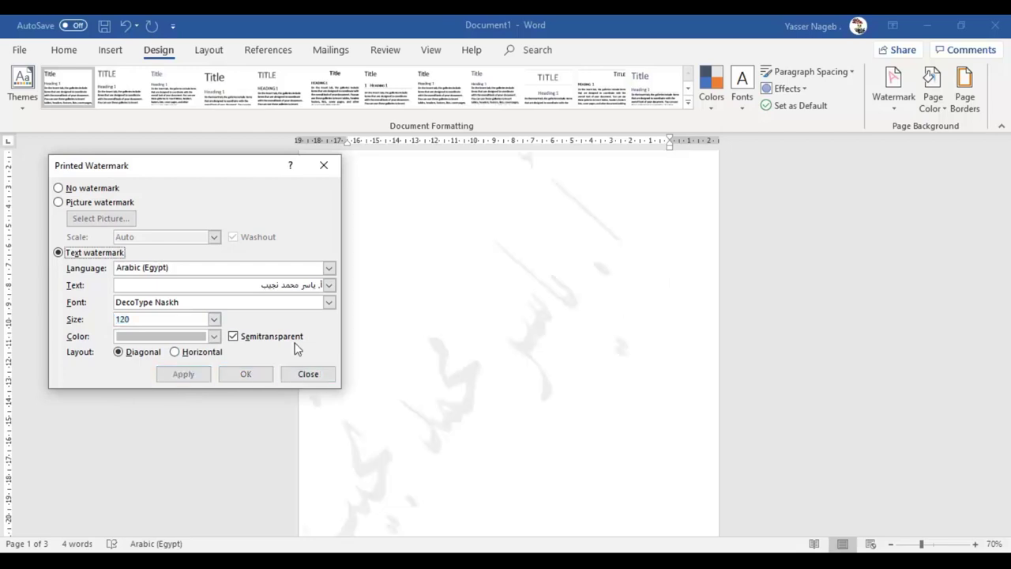
Step: Try the Horizontal layout, then apply it Diagonal with Semitransparent unchecked
left_click(191, 353)
left_click(183, 373)
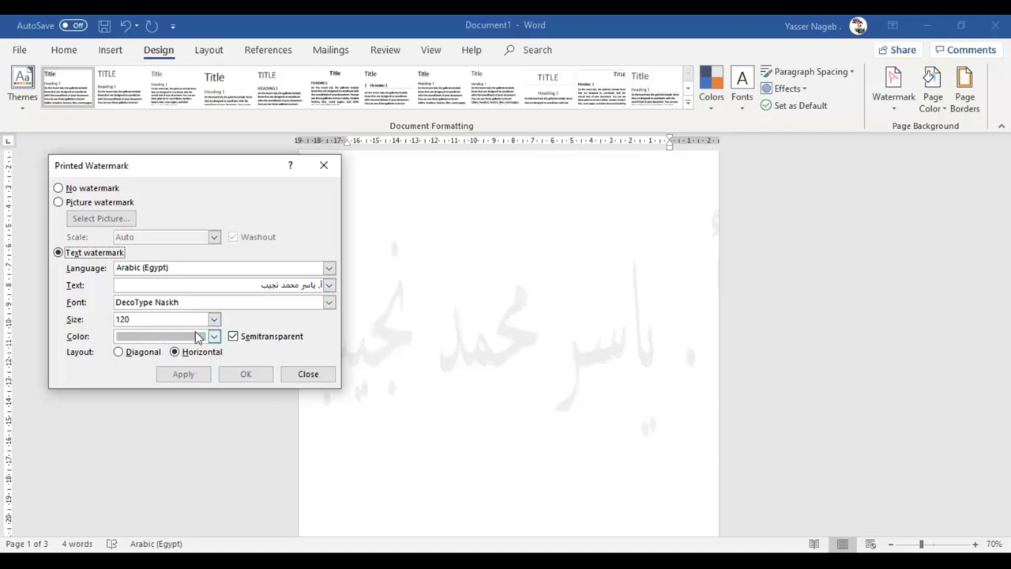
left_click(142, 352)
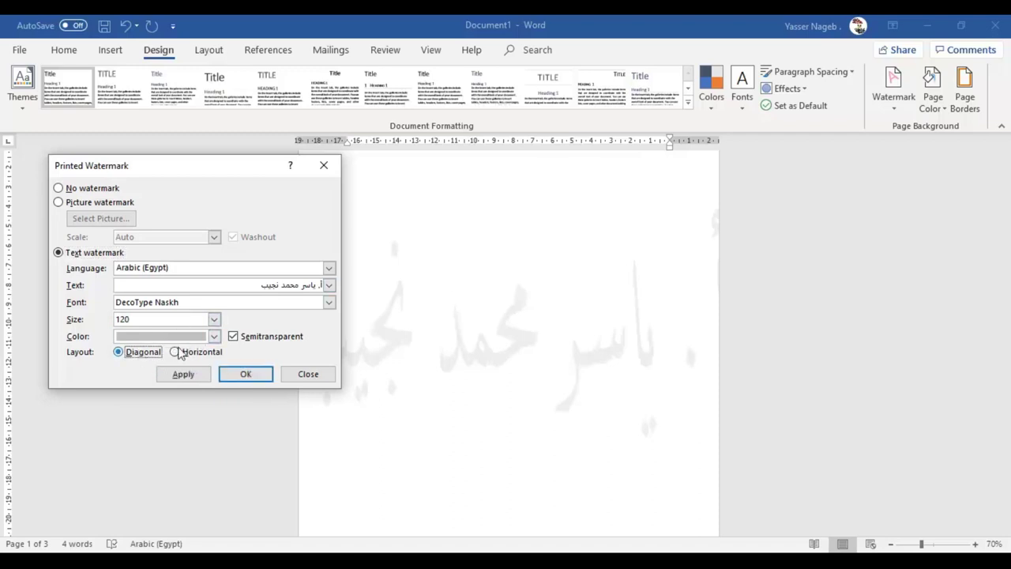
left_click(233, 336)
key("alt+a")
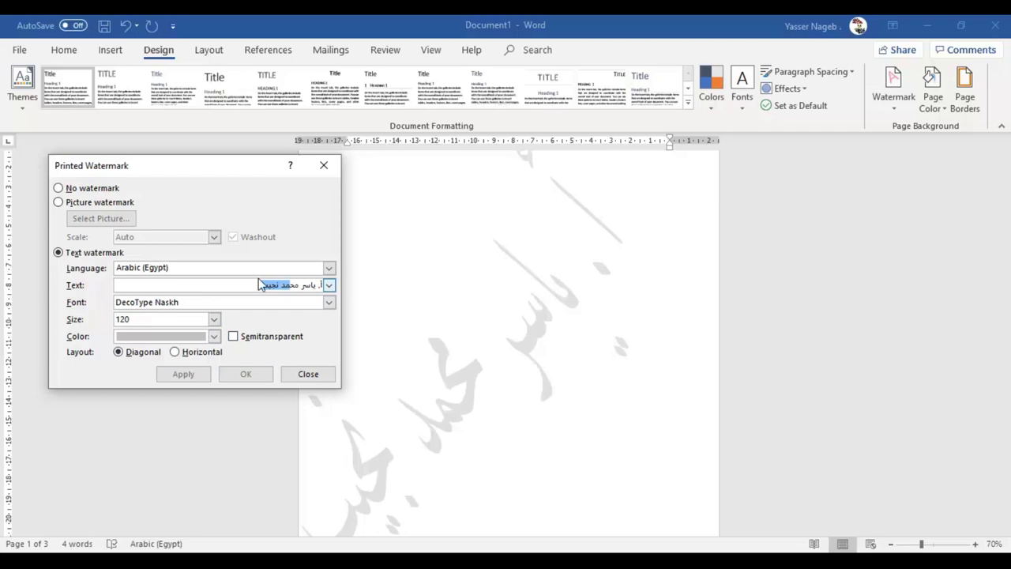
left_click_drag(263, 285, 324, 285)
Step: Switch to a Picture watermark and bring up the Insert Pictures source chooser
left_click(79, 204)
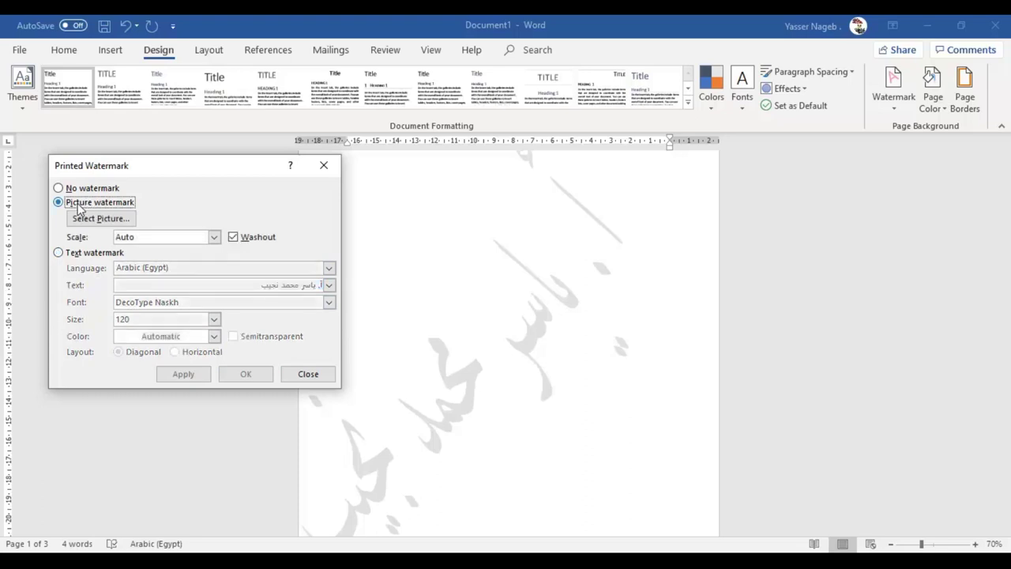
left_click(101, 219)
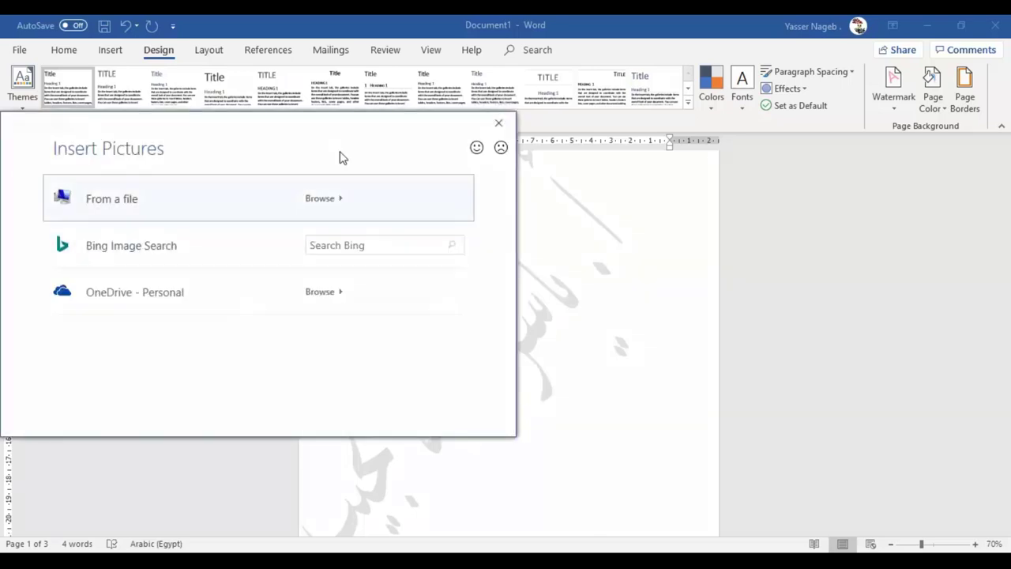
left_click_drag(124, 127, 181, 138)
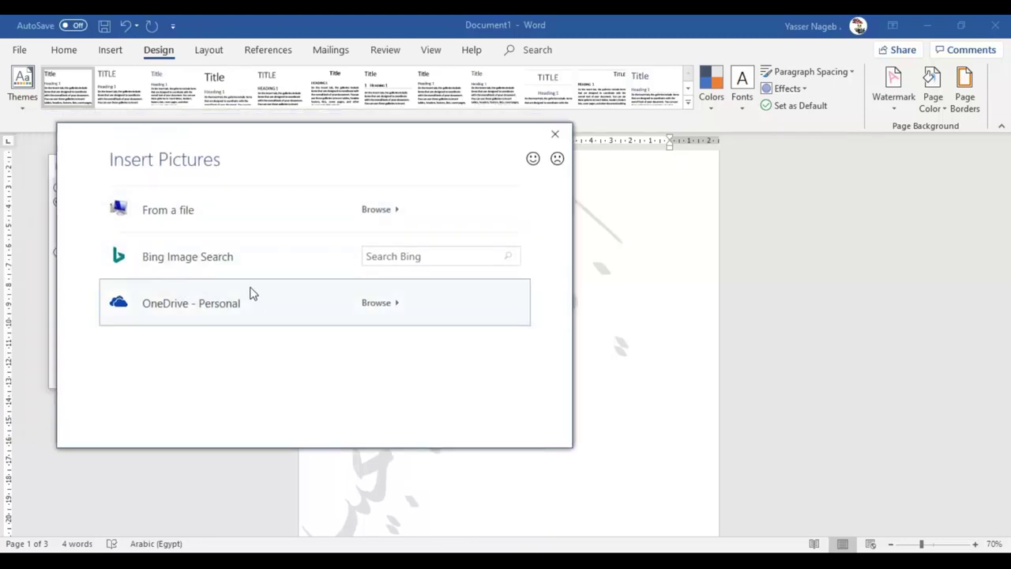
Step: Browse to F:\Wallpaper\Personal Wallpapers and pick the Egyptian-flag fingerprint image
left_click(378, 212)
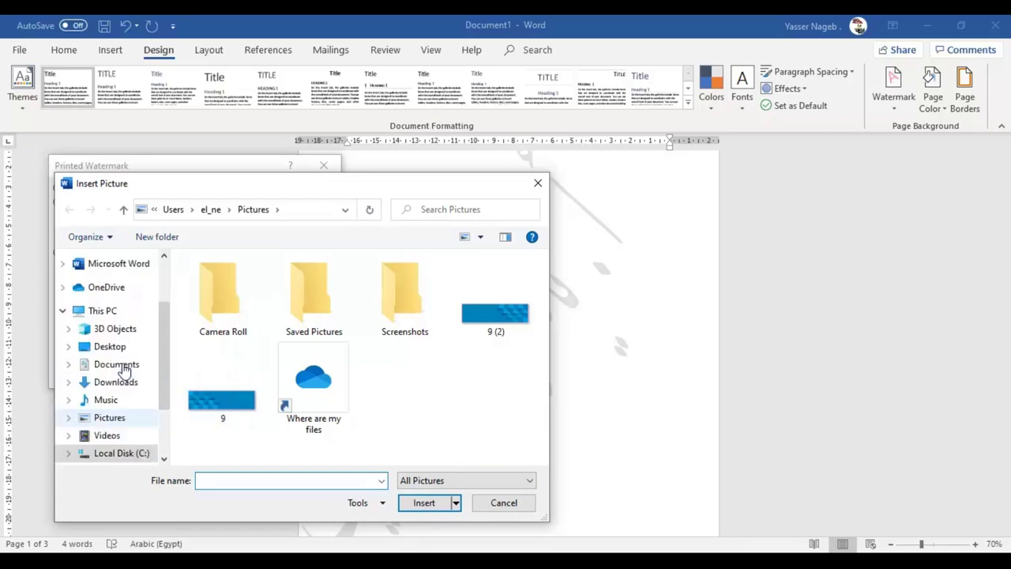
scroll(110, 403, "down", 2)
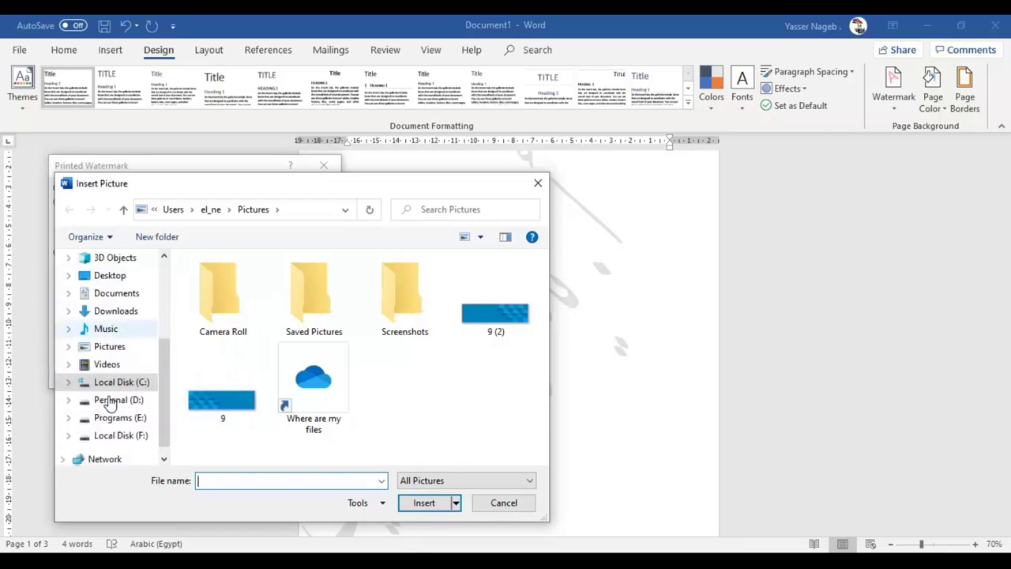
left_click(119, 437)
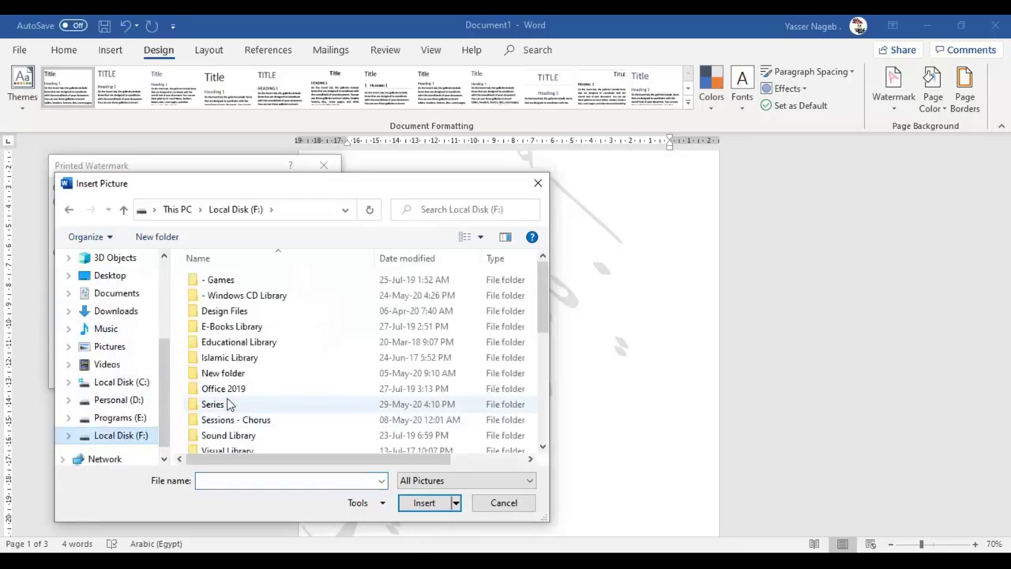
scroll(262, 413, "down", 1)
double_click(241, 435)
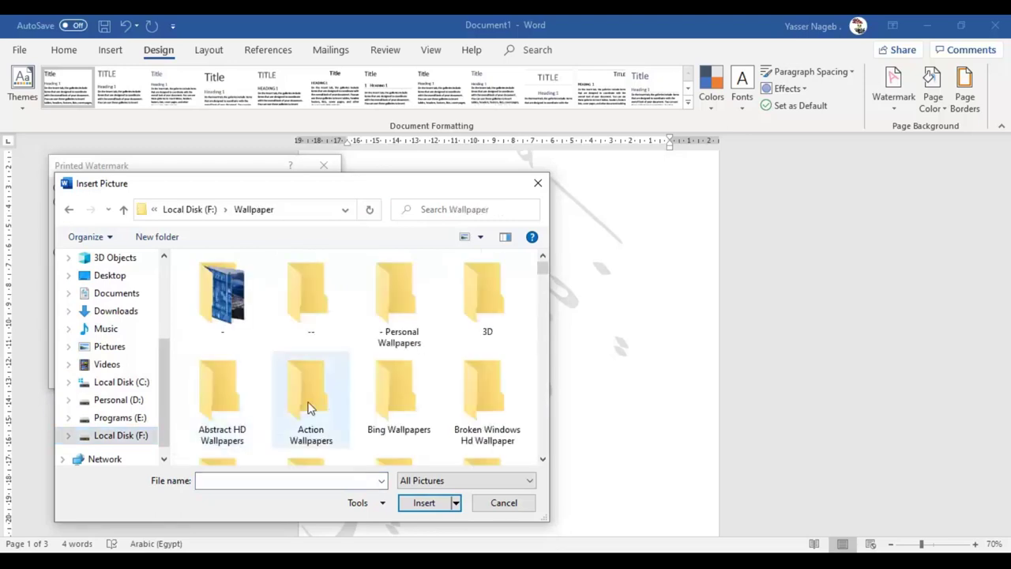
double_click(371, 324)
double_click(289, 374)
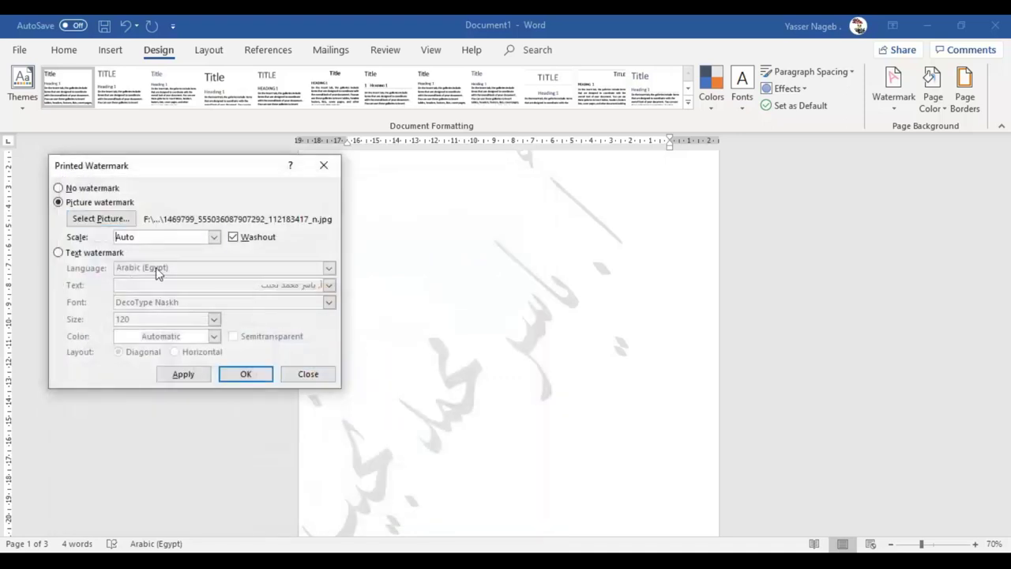
Step: Apply the flag picture watermark, toggling Washout, and finish with Washout off in full colour
left_click(196, 376)
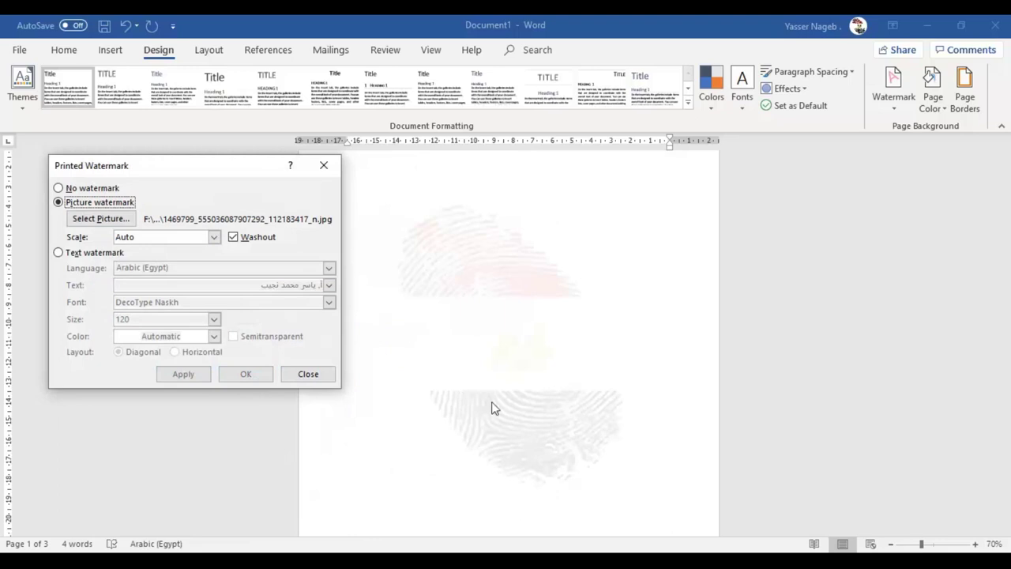
left_click(233, 237)
left_click(181, 375)
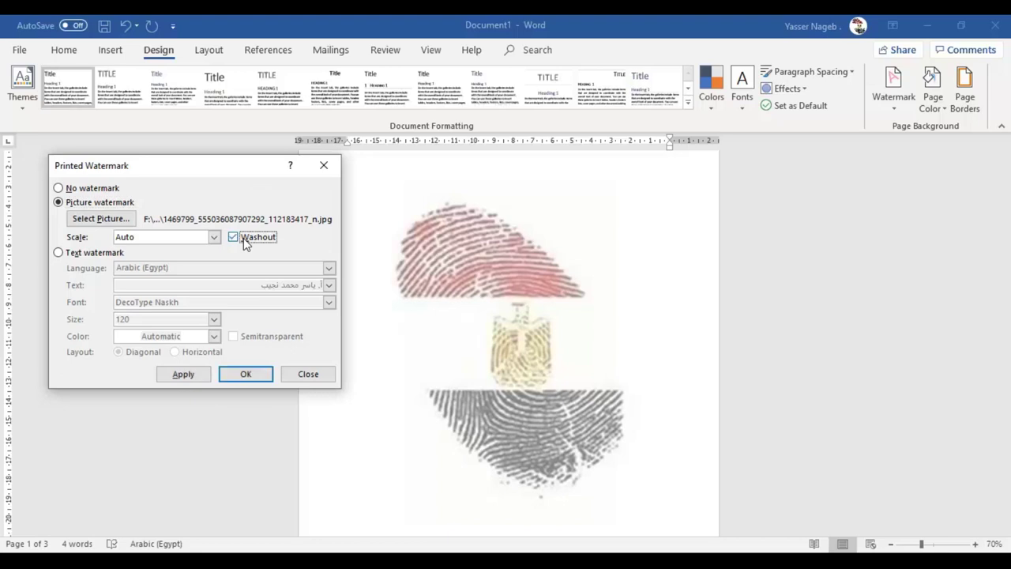
left_click(203, 380)
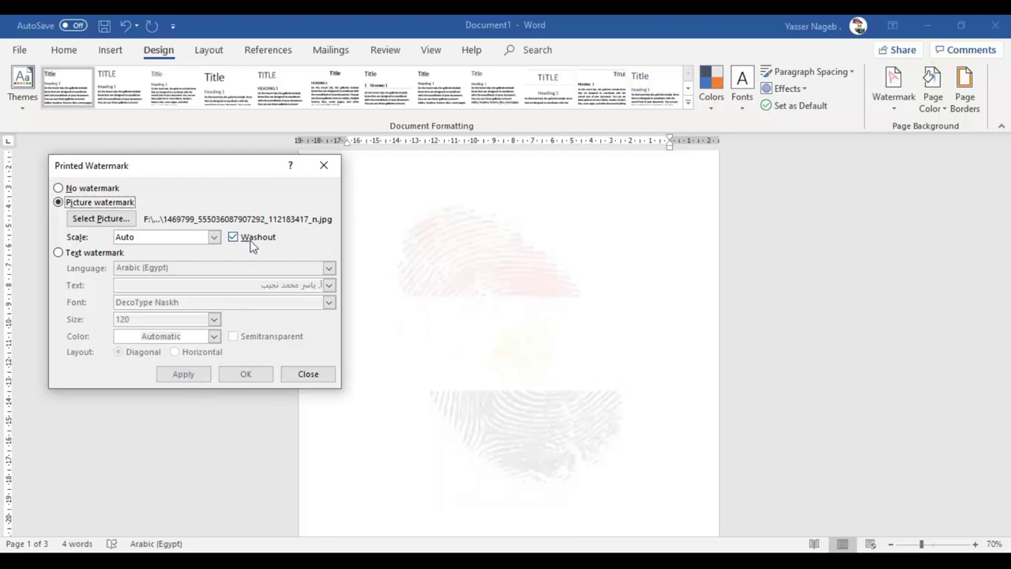
left_click(251, 242)
left_click(195, 377)
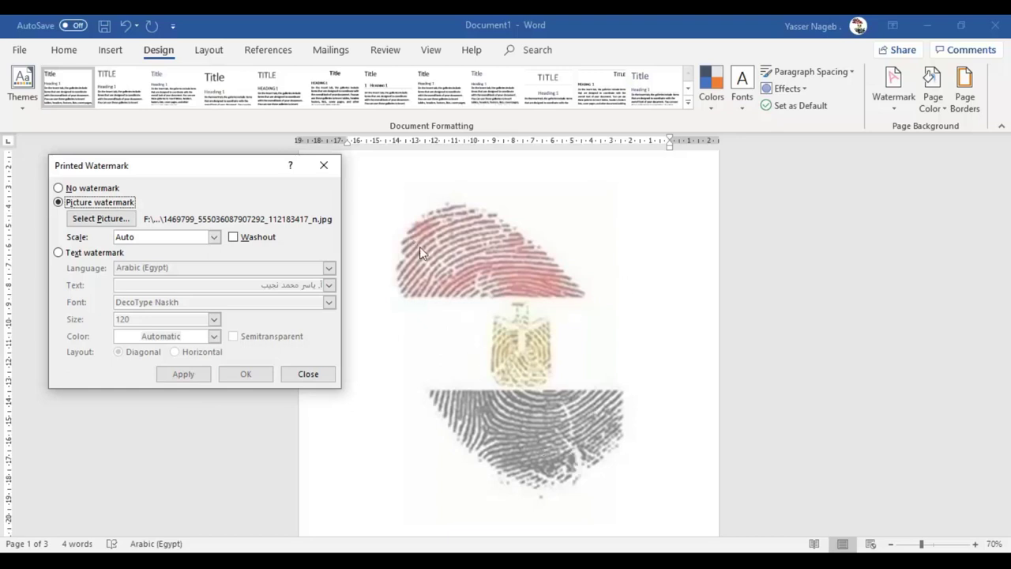
Step: Try watermark scales 500% and 50%, then apply 150% and close the dialog
left_click(214, 238)
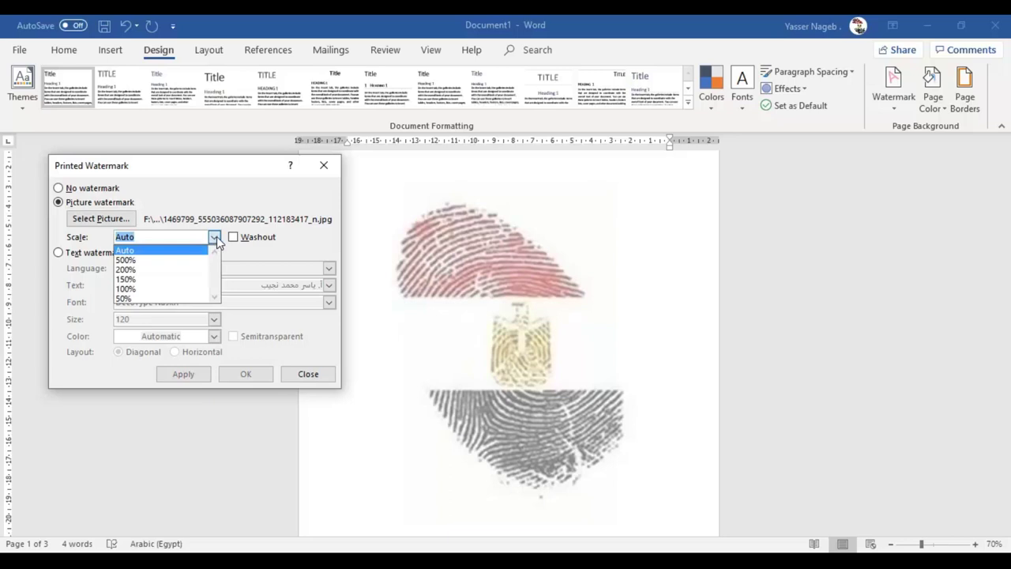
left_click(182, 260)
left_click(176, 376)
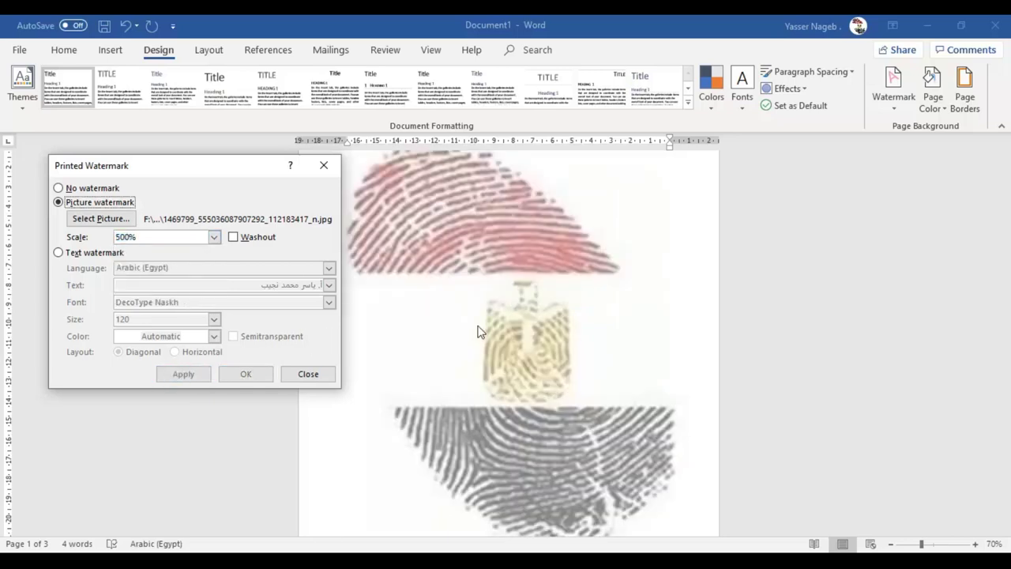
left_click(214, 239)
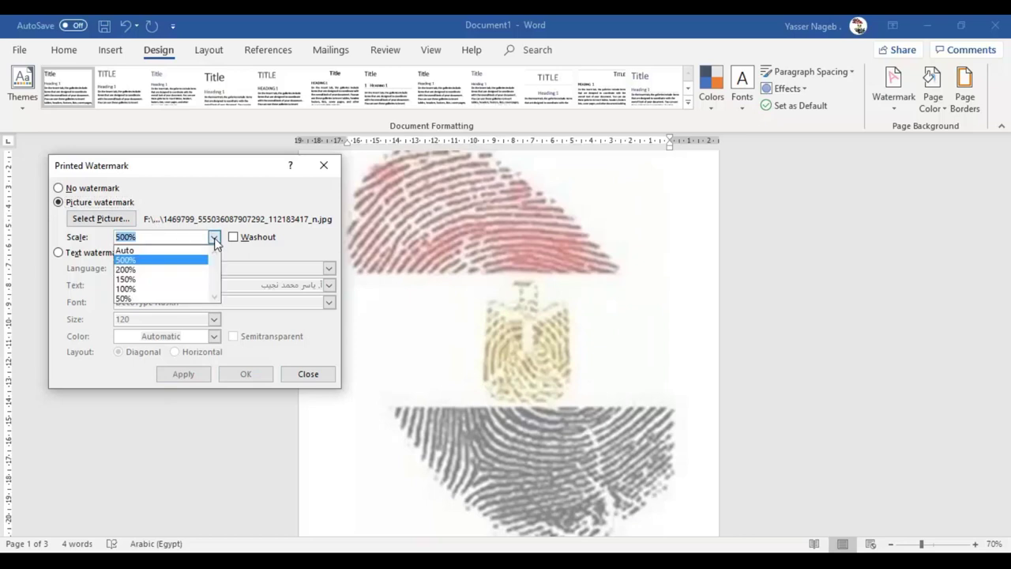
left_click(139, 298)
left_click(188, 374)
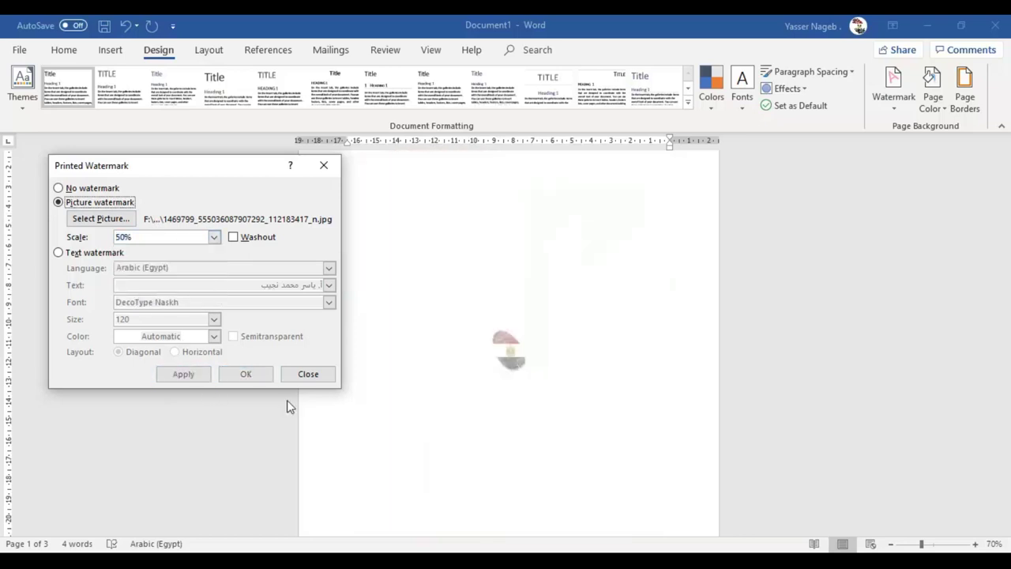
left_click(214, 237)
left_click(172, 281)
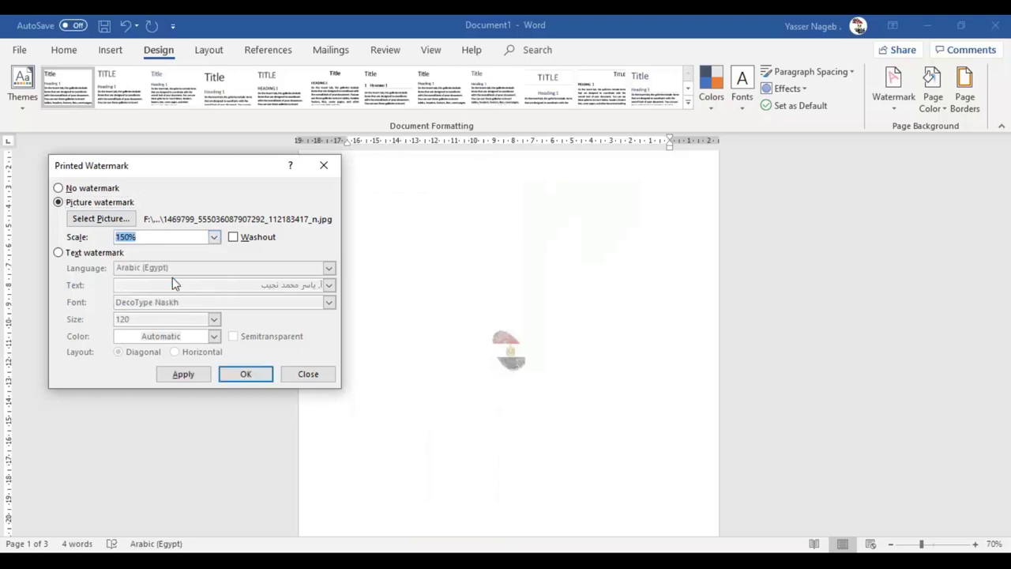
left_click(205, 374)
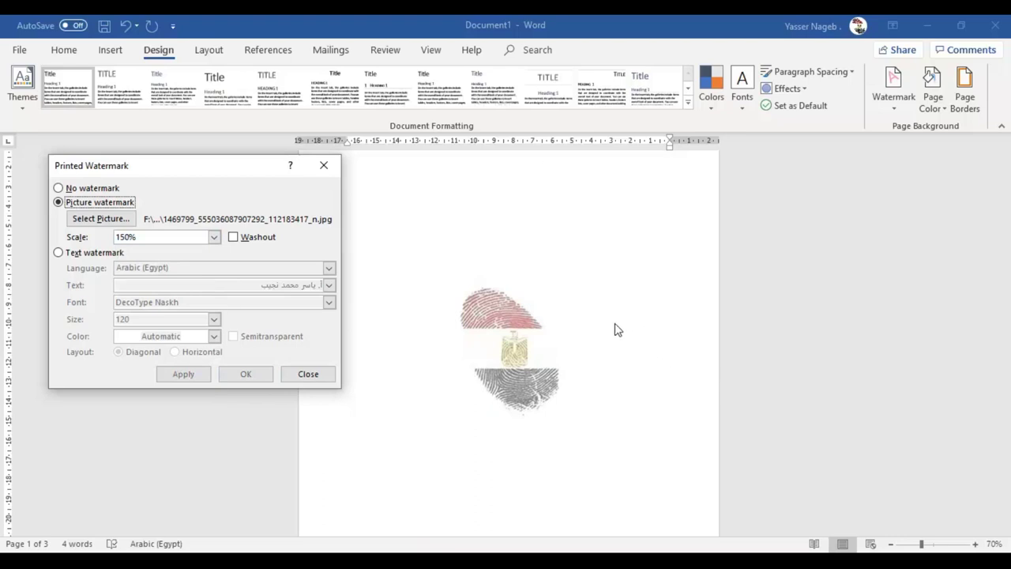
left_click(307, 374)
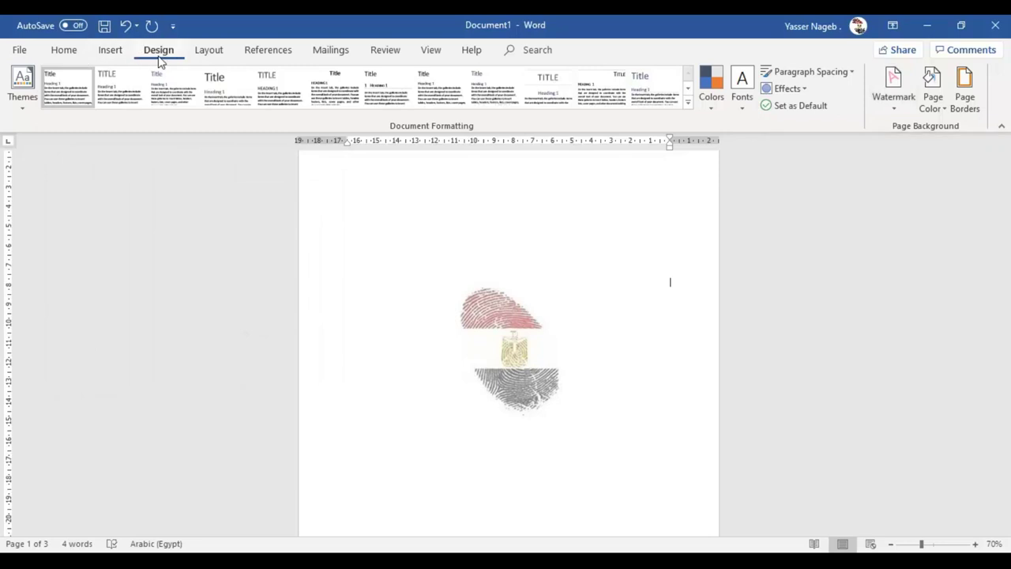
Step: Remove the watermark, restore it with Ctrl+Z, and reopen the watermark gallery
left_click(901, 95)
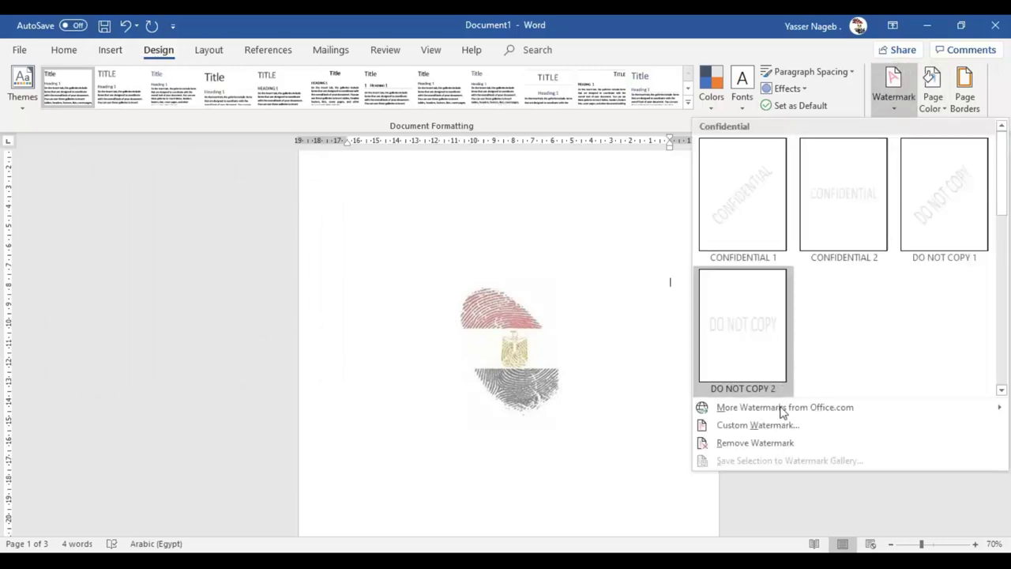
left_click(757, 443)
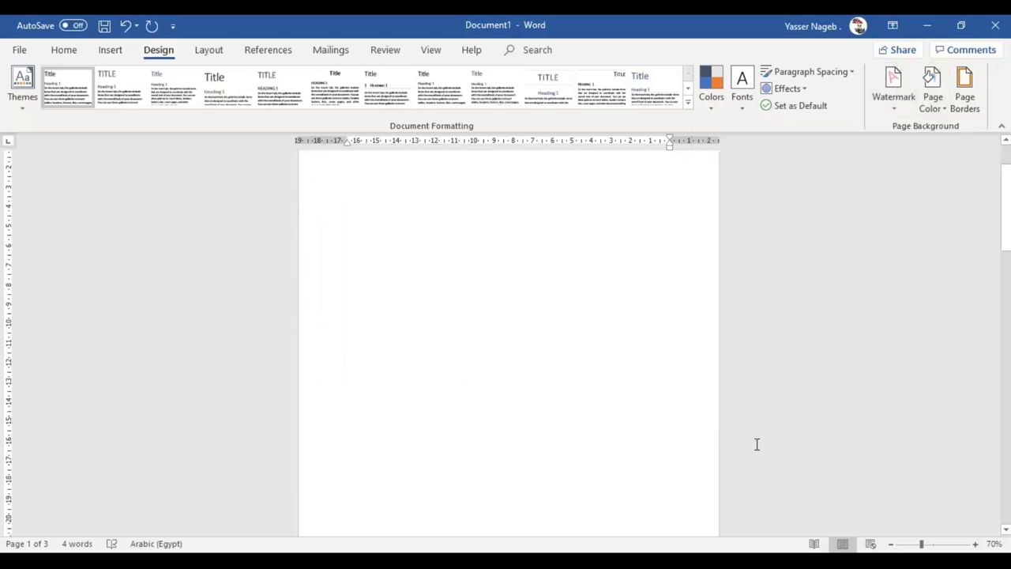
key("ctrl+z")
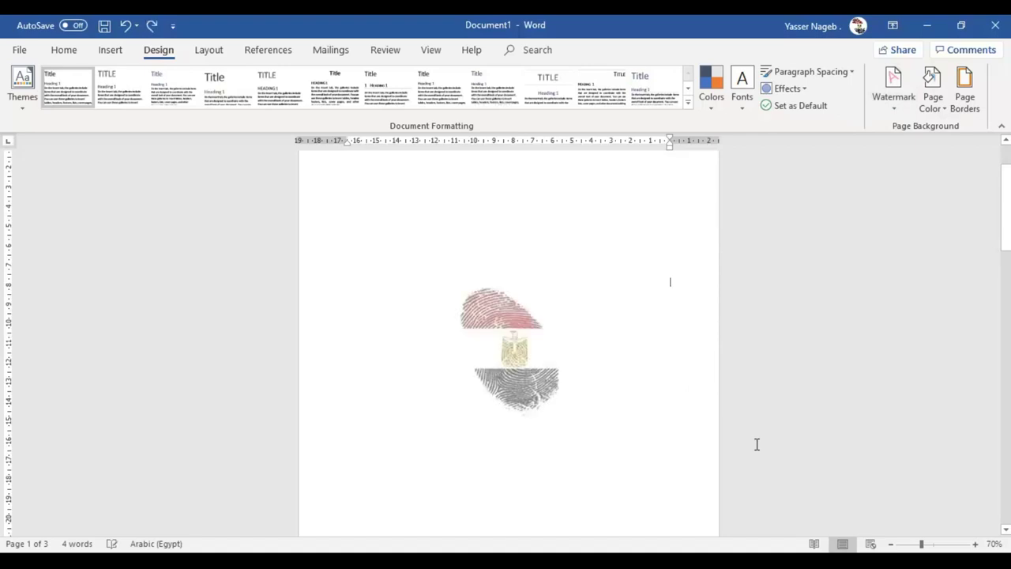
left_click(896, 95)
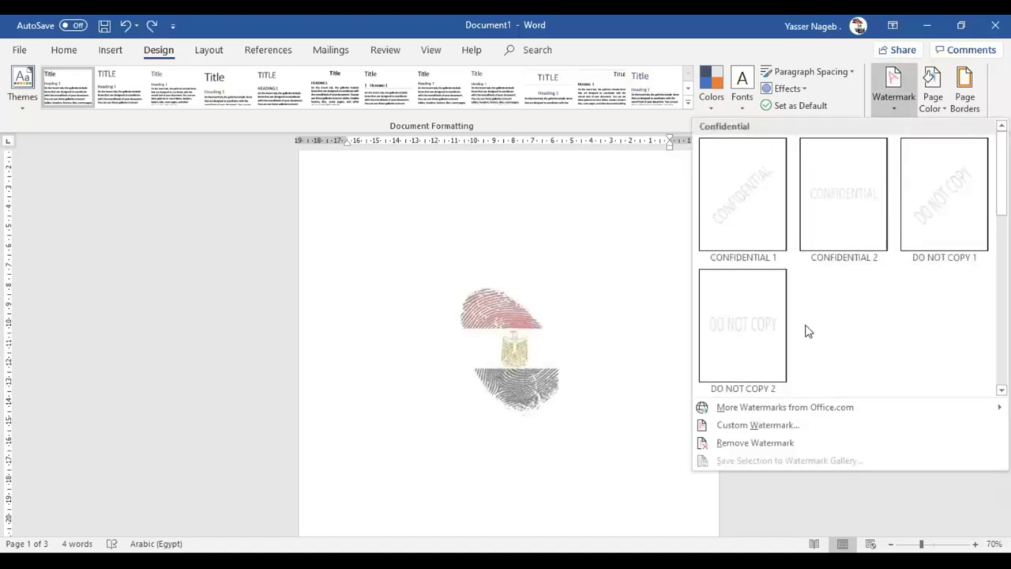
Step: Set Custom Watermark to No watermark, apply it, and close the dialog
left_click(749, 427)
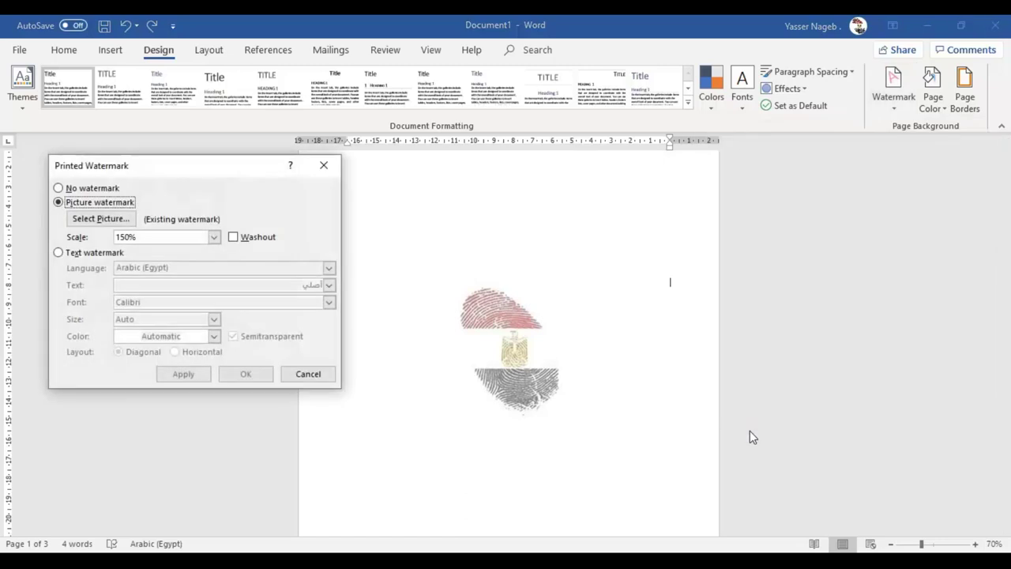
left_click(74, 189)
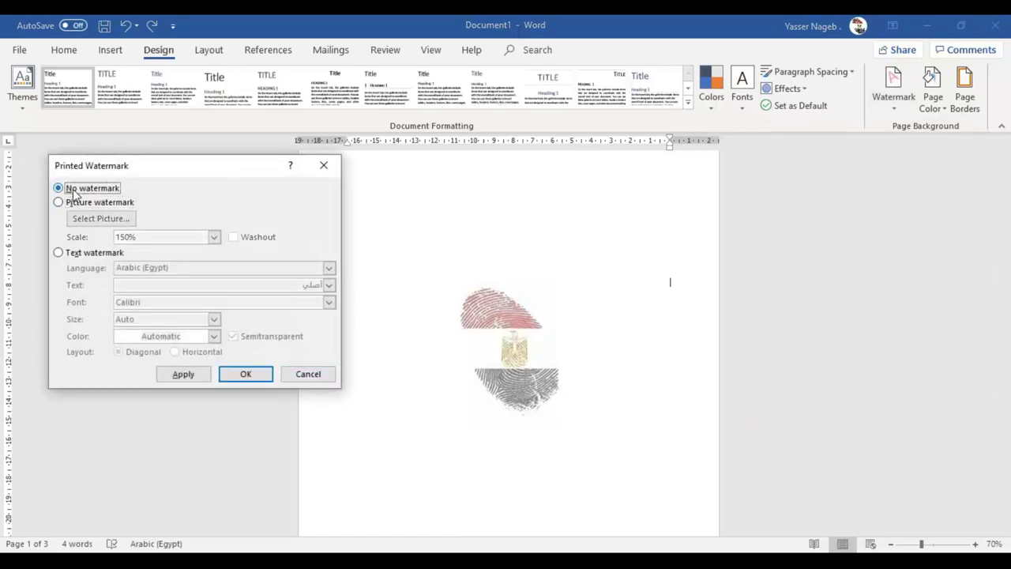
left_click(188, 377)
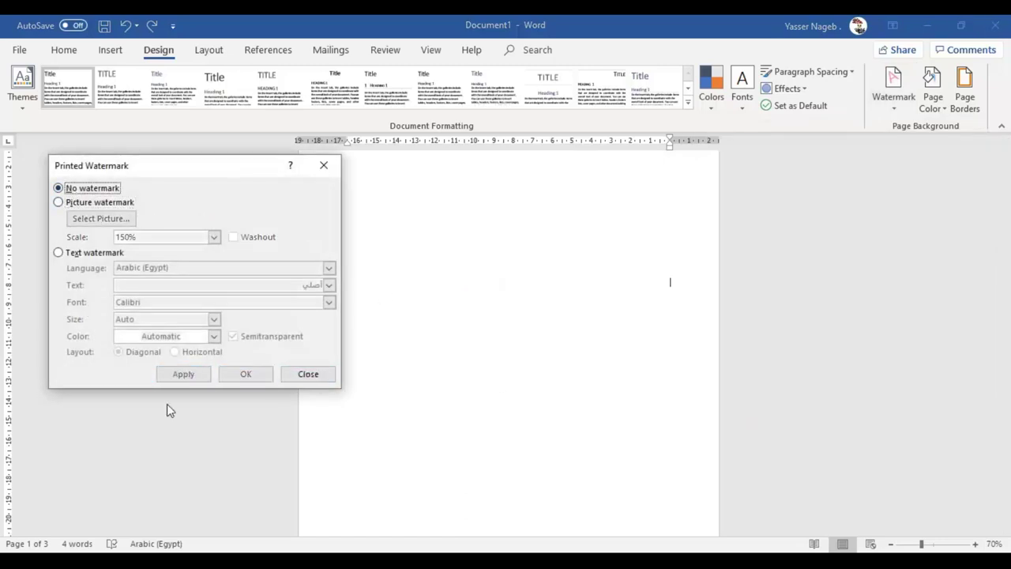
left_click(306, 378)
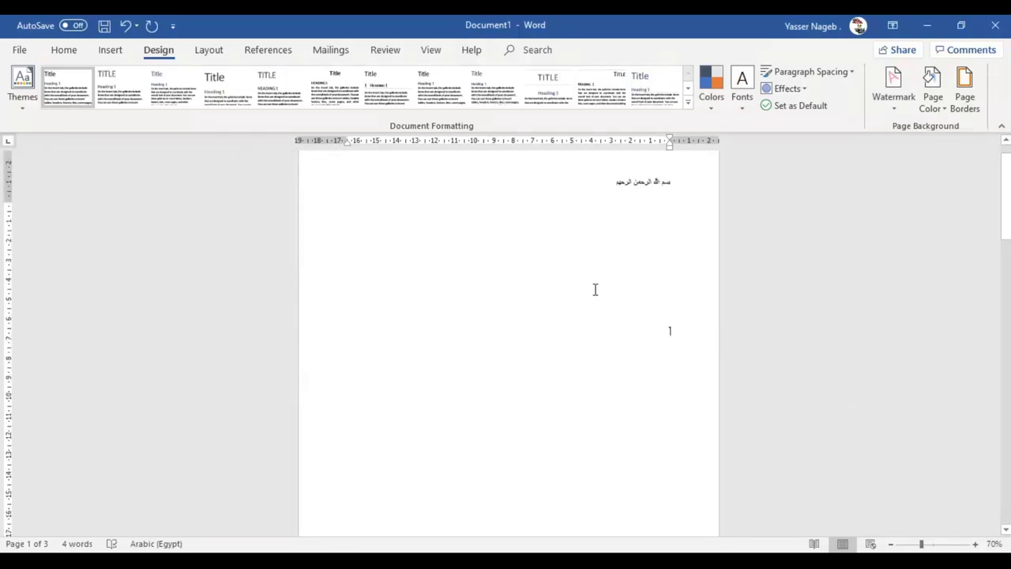
left_click(903, 99)
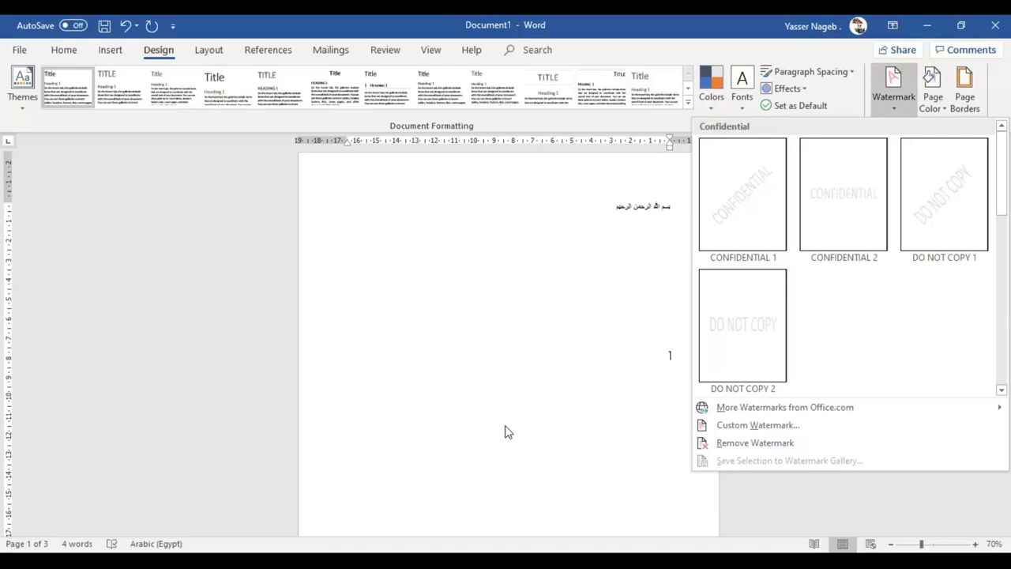
left_click(514, 284)
scroll(551, 319, "down", 3)
scroll(558, 309, "down", 2)
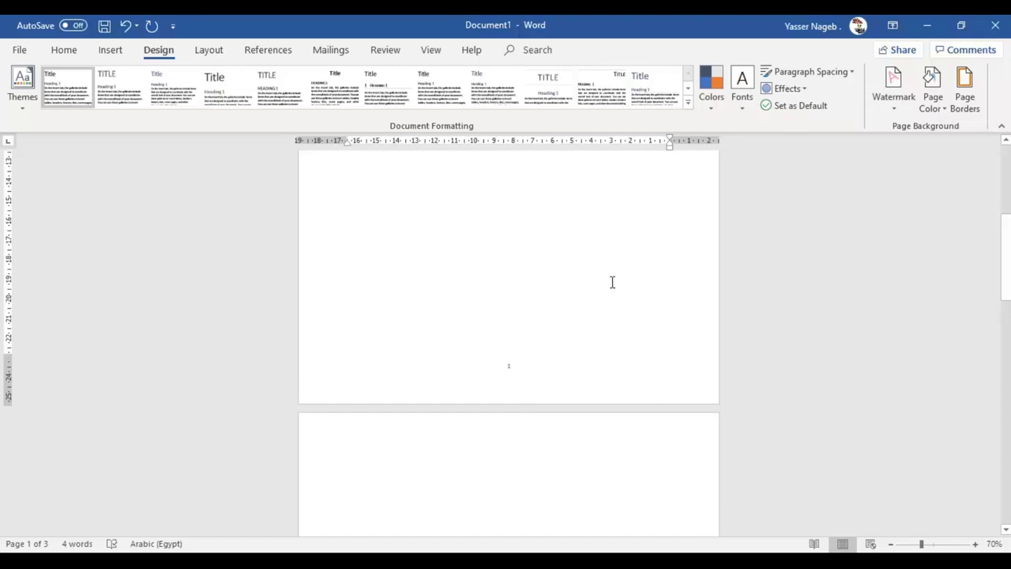
scroll(553, 379, "up", 5)
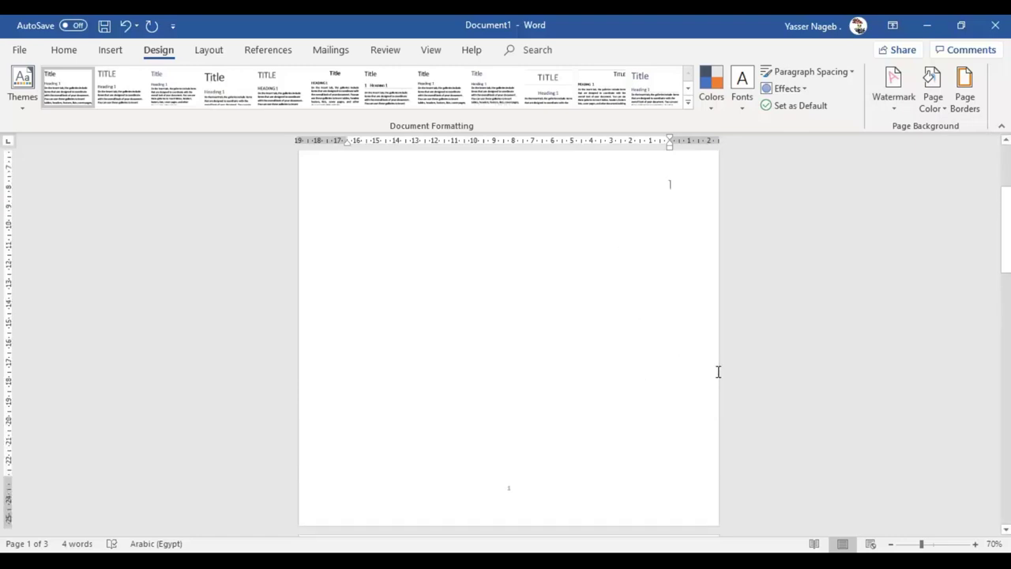